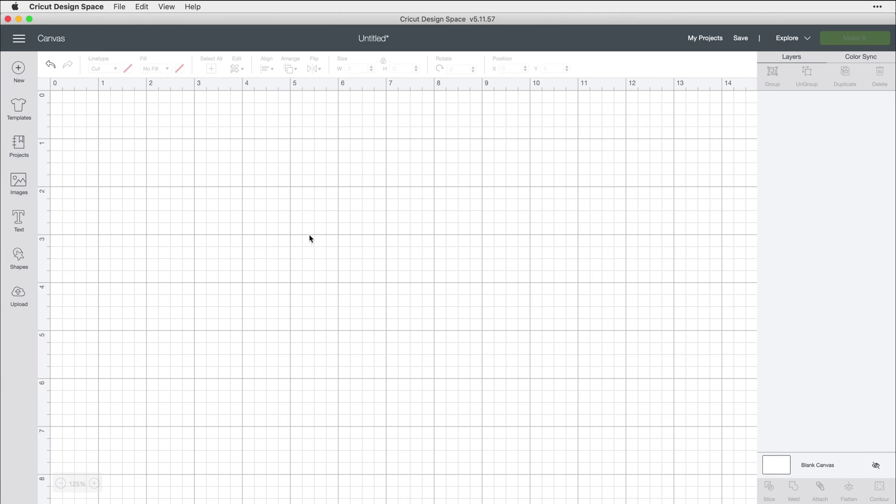
Add 'thankful' as text, move it near the top, and enlarge it to about 8.9 inches wide.
click(19, 219)
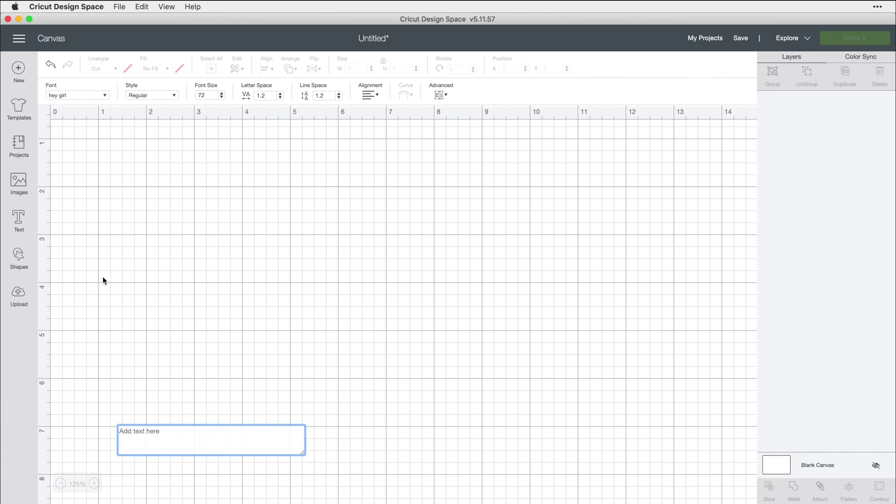
text(thankful)
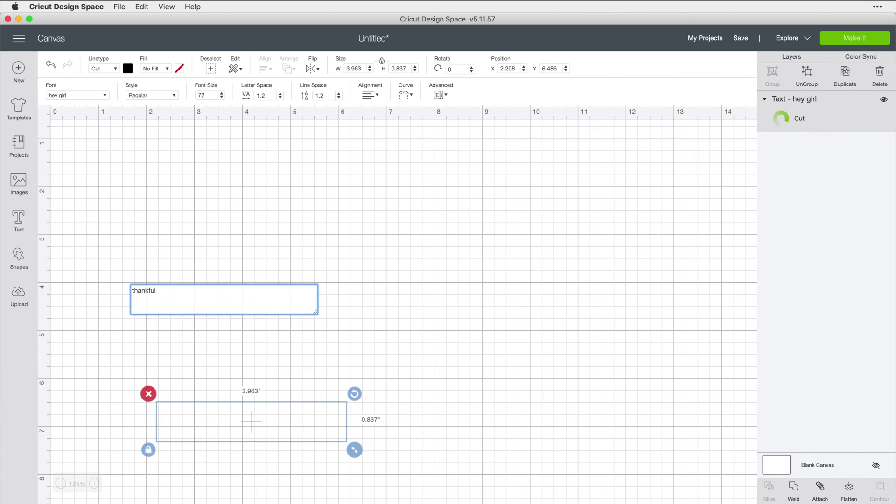
click(342, 355)
drag(303, 428, 310, 196)
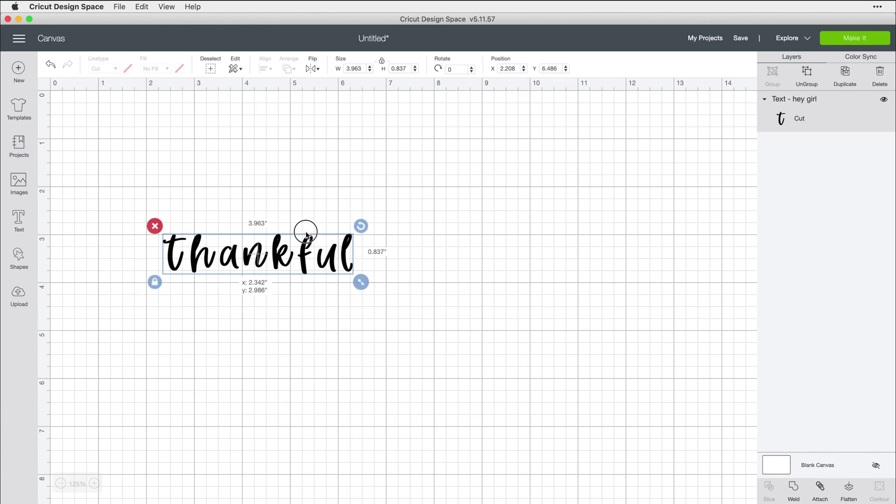
drag(362, 219, 596, 336)
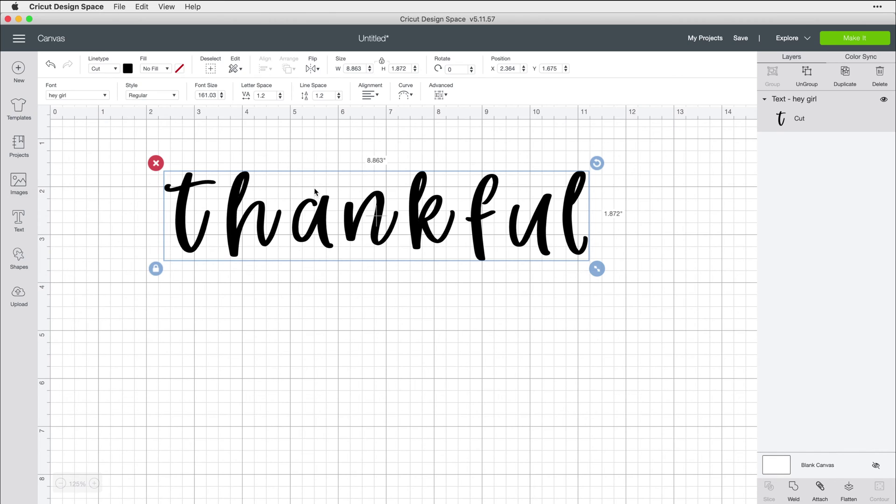
Lower the letter spacing of 'thankful' step by step down to -0.7.
click(280, 98)
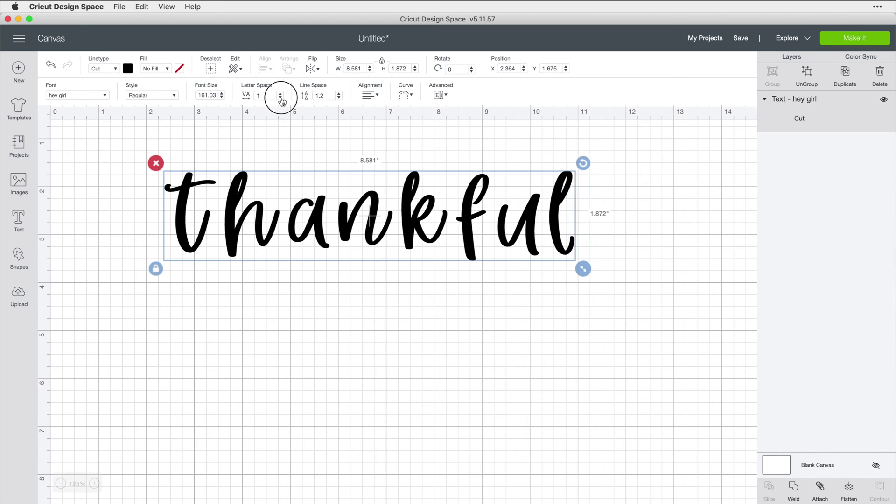
click(280, 98)
click(280, 98)
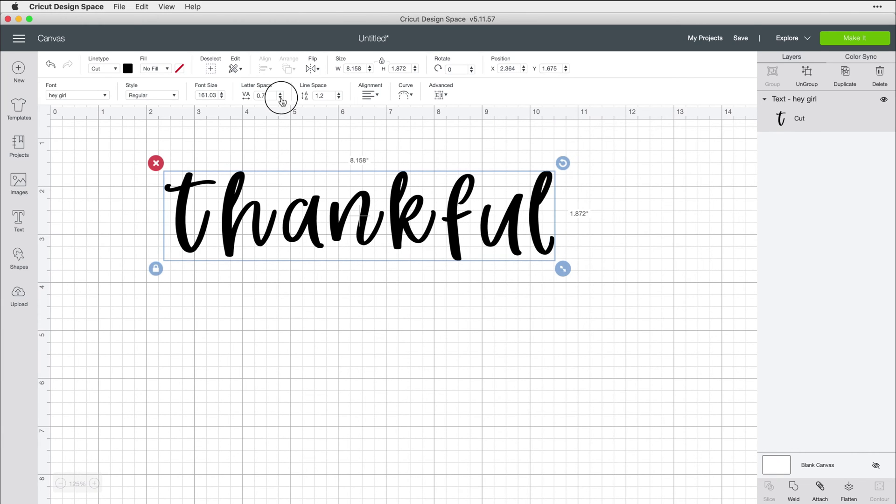
click(280, 98)
click(280, 98)
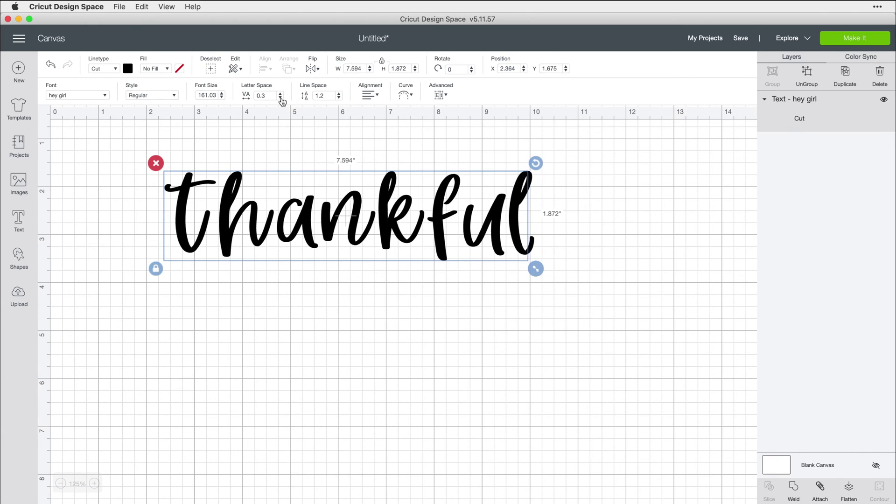
click(280, 98)
click(280, 98)
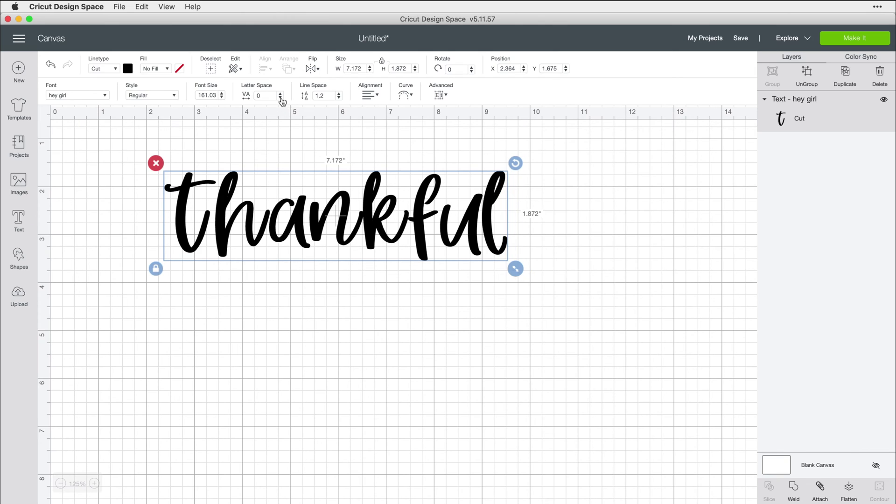
click(280, 98)
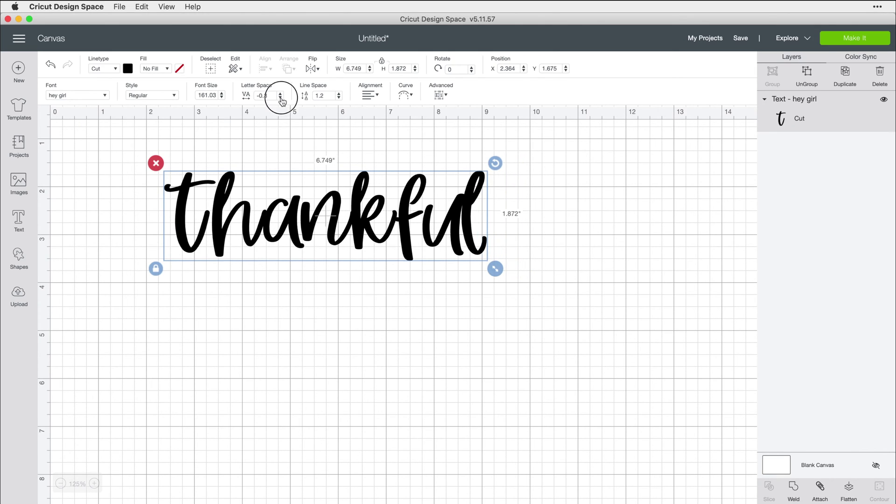
click(280, 98)
click(280, 98)
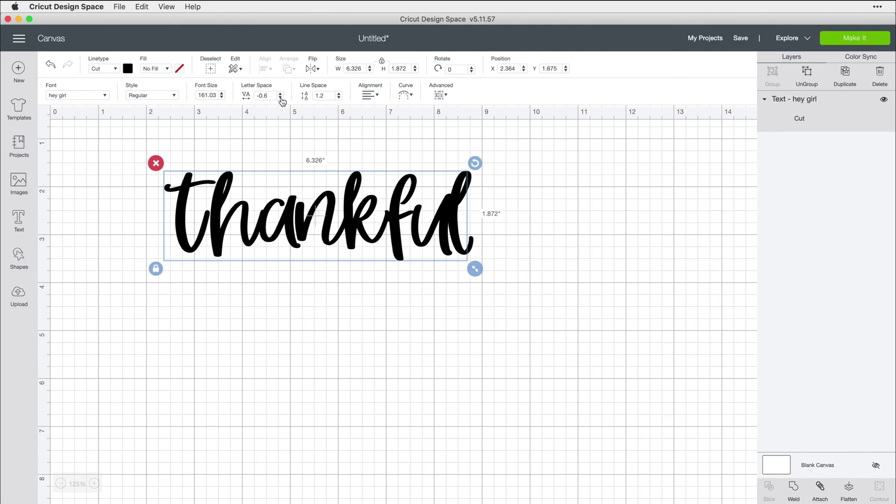
click(280, 99)
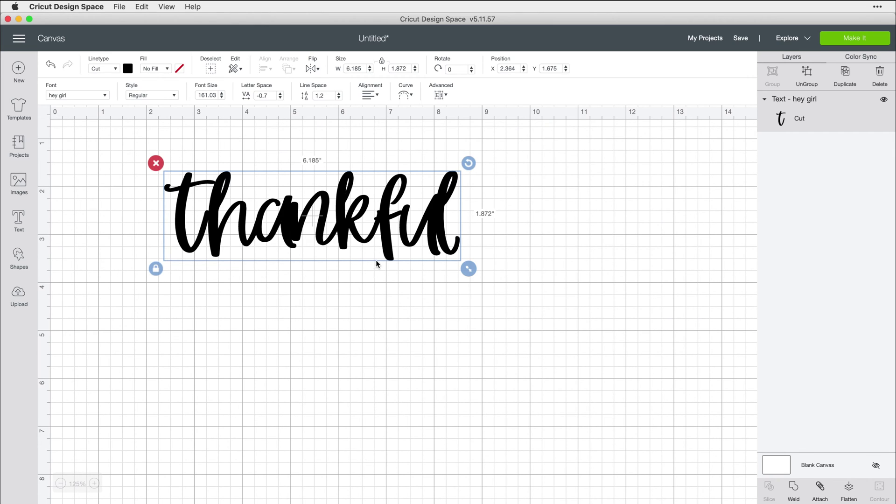
Ungroup the 'thankful' text into eight individual letter layers.
click(810, 71)
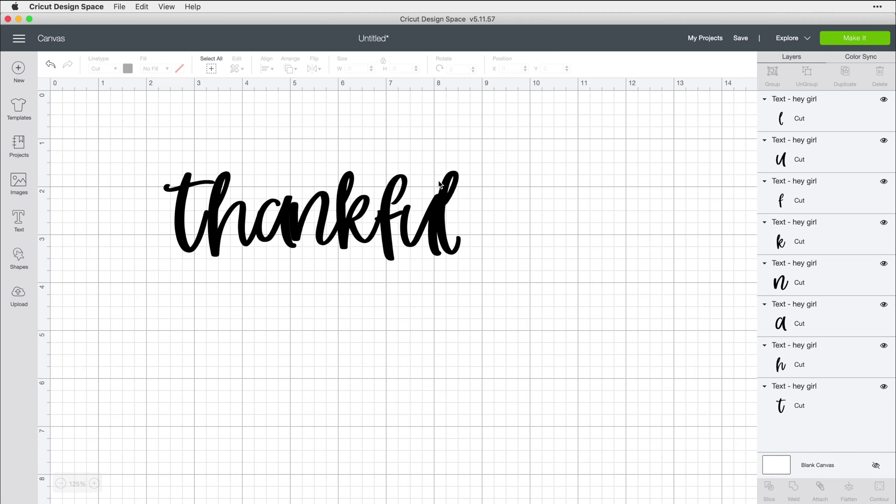
Nudge the final l right, the 'ful' letters left, then 'nkful' right.
drag(442, 188, 451, 187)
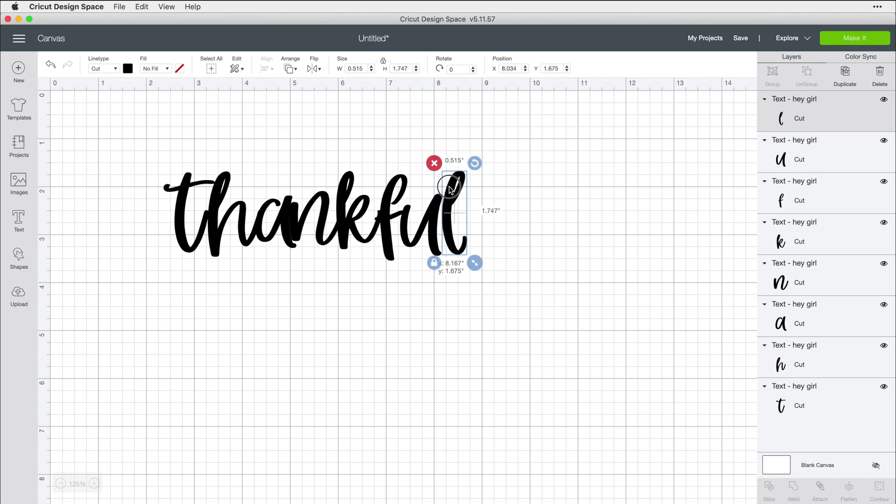
shift+click(429, 217)
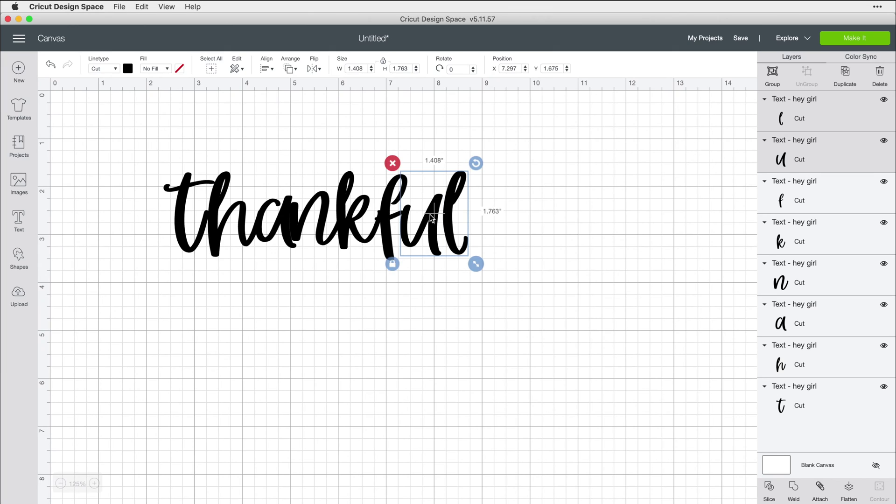
shift+click(387, 213)
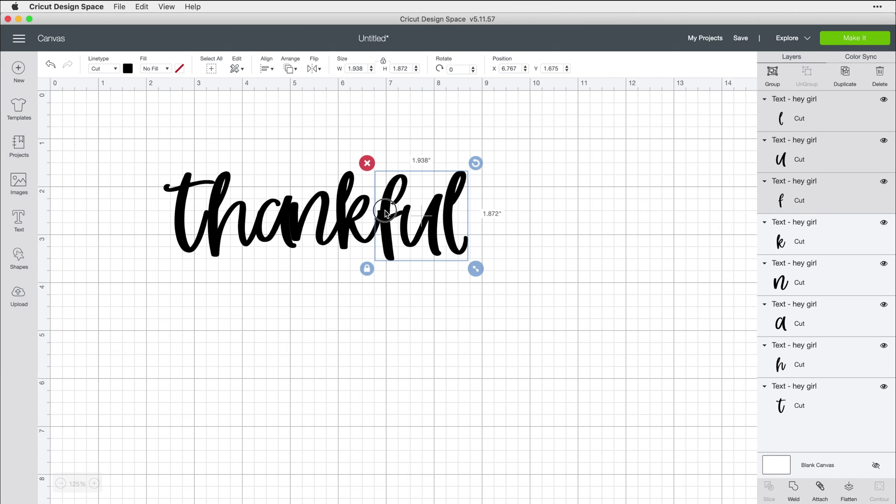
drag(385, 212, 382, 211)
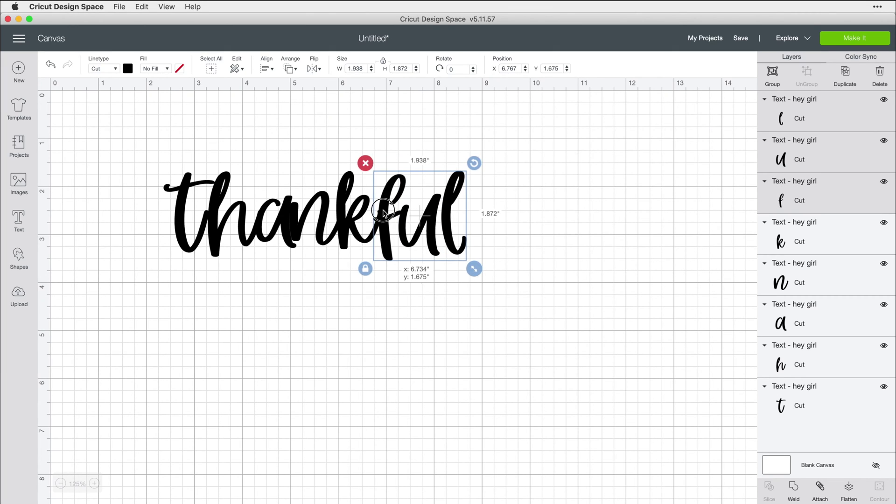
shift+click(342, 216)
shift+click(315, 204)
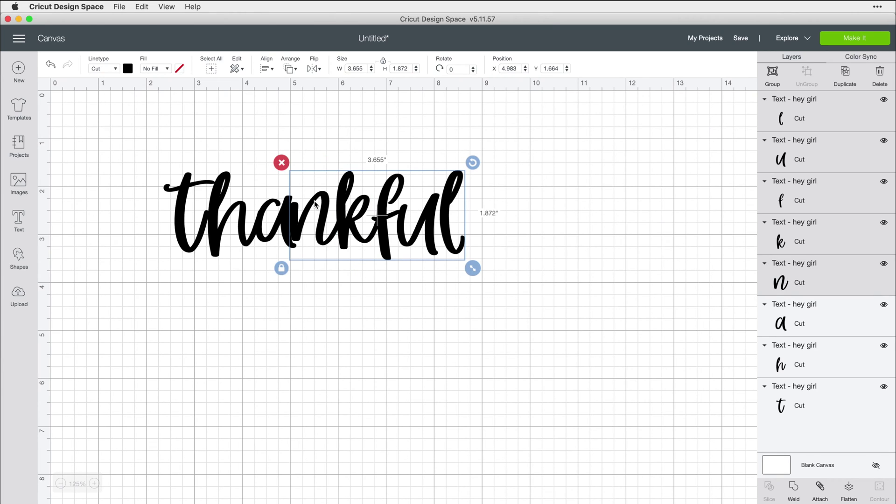
drag(314, 203, 323, 202)
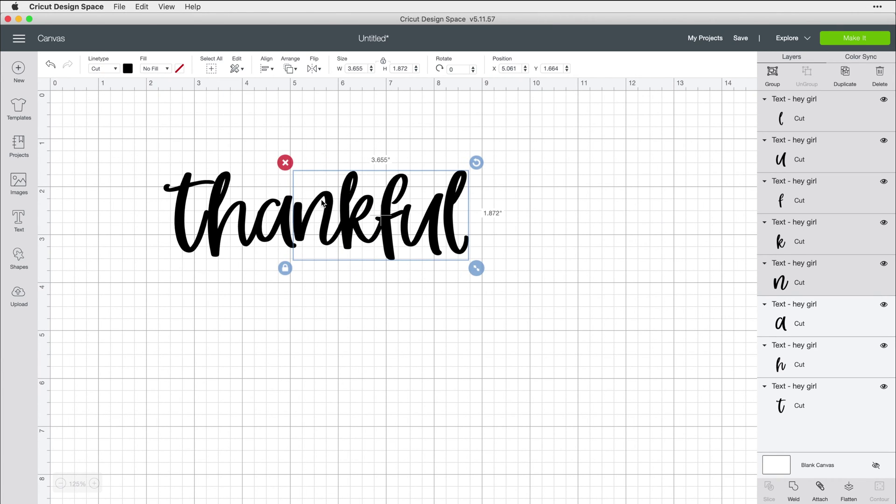
Shift 'ankful' slightly left and 'hankful' slightly right, then deselect the letters.
shift+click(285, 222)
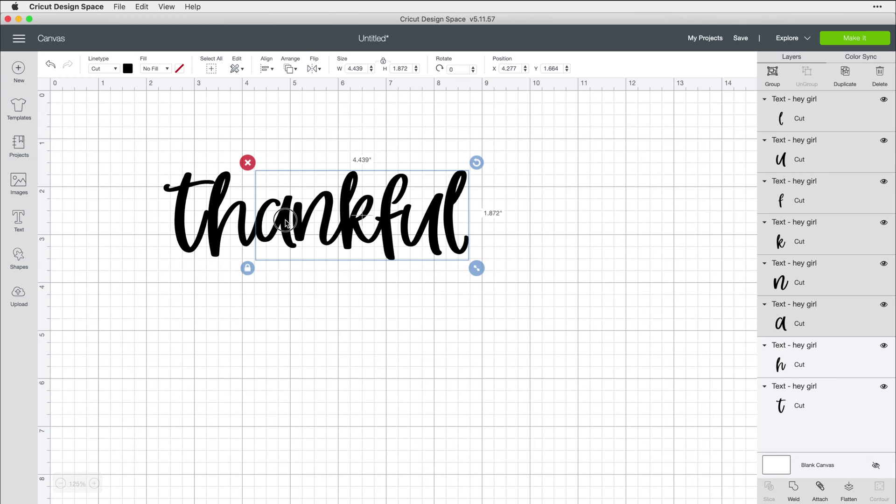
drag(285, 223, 284, 223)
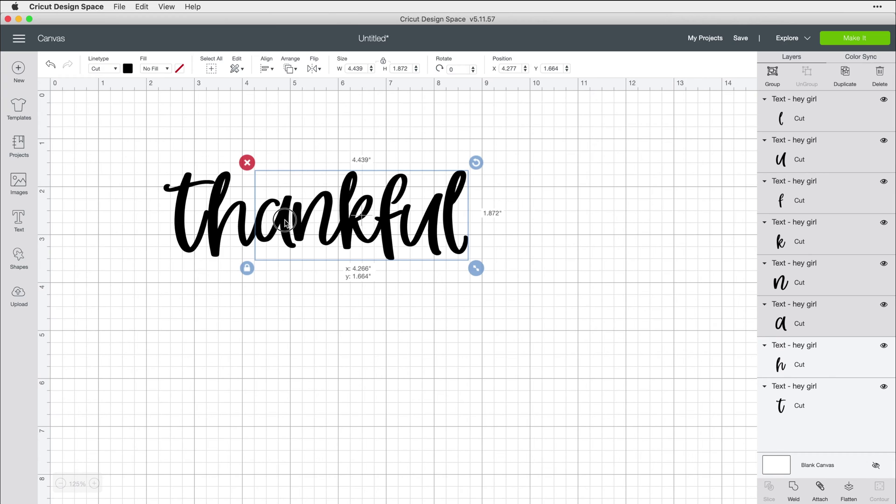
shift+click(217, 215)
drag(217, 215, 219, 215)
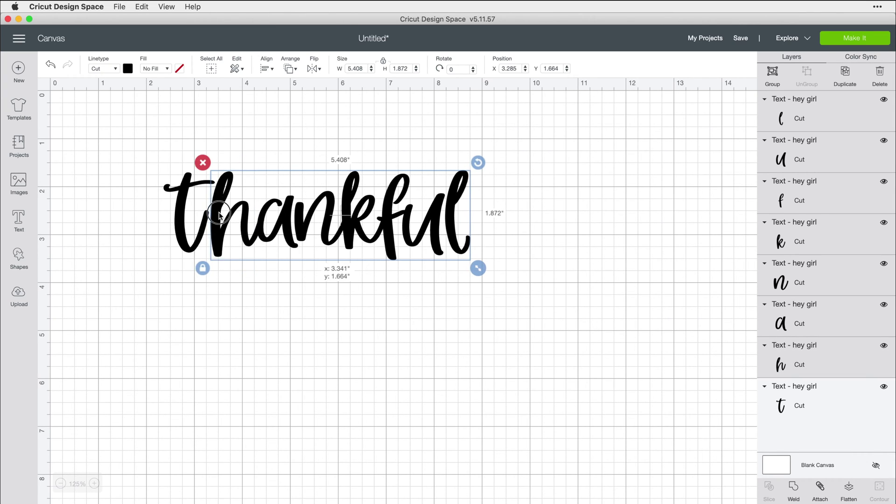
click(327, 309)
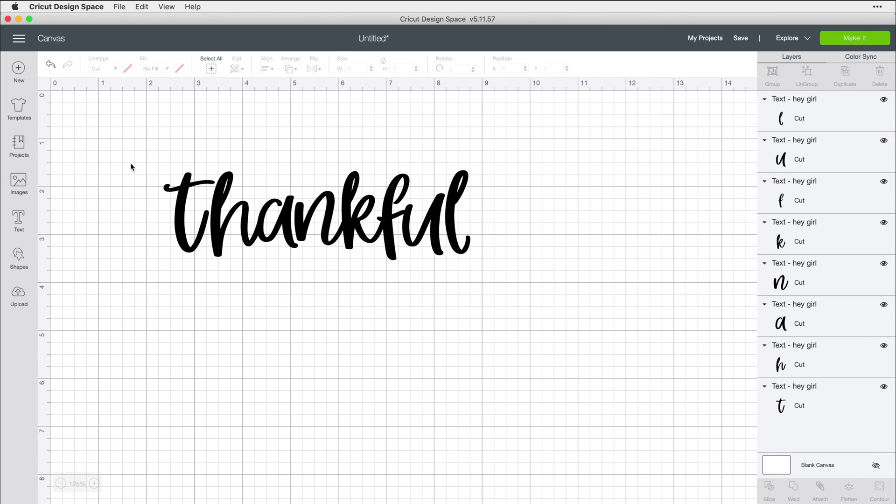
Box-select all eight letters of 'thankful' and weld them together.
drag(132, 138, 505, 300)
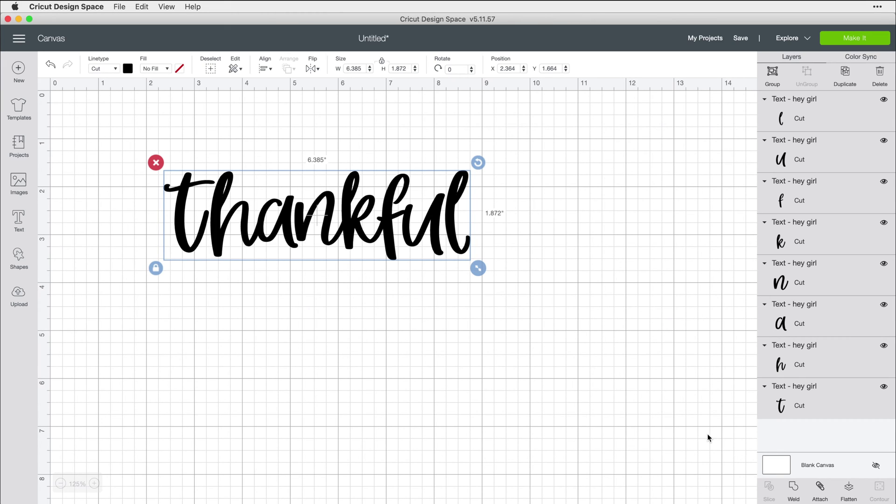
click(793, 490)
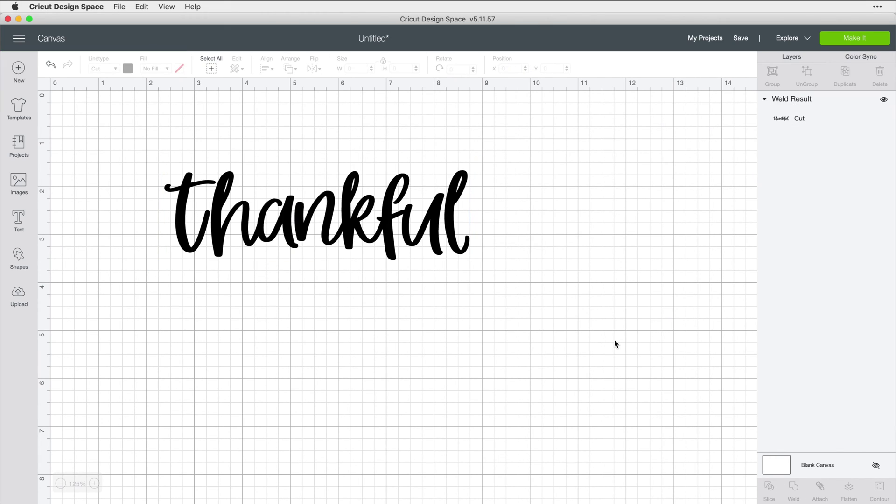